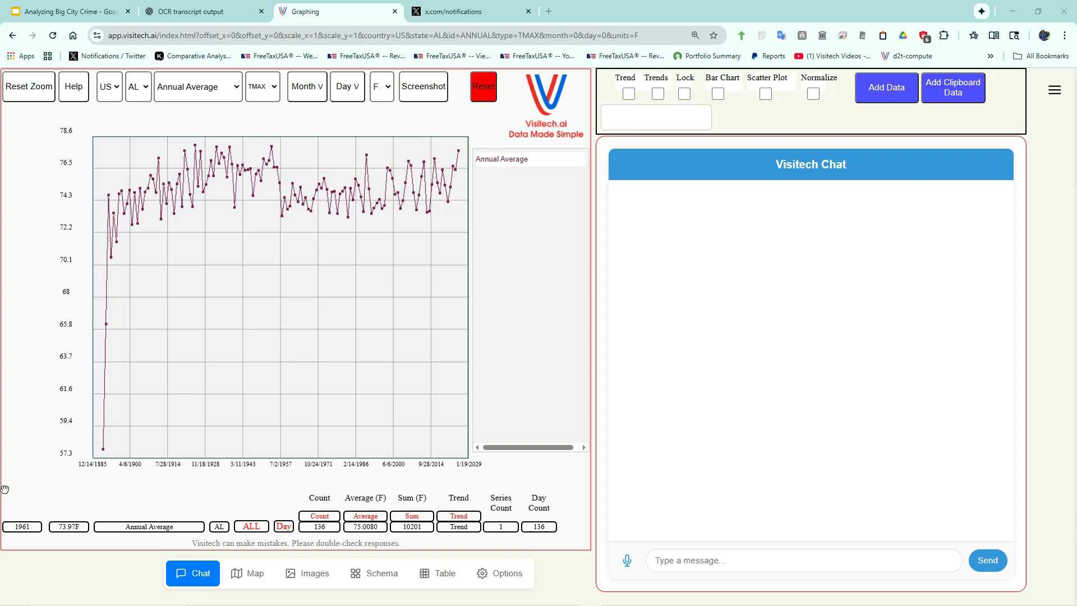
# Step: Load the DC Crime 2025 demo dataset, plotting 20363 crime points over Washington
pyautogui.click(504, 579)
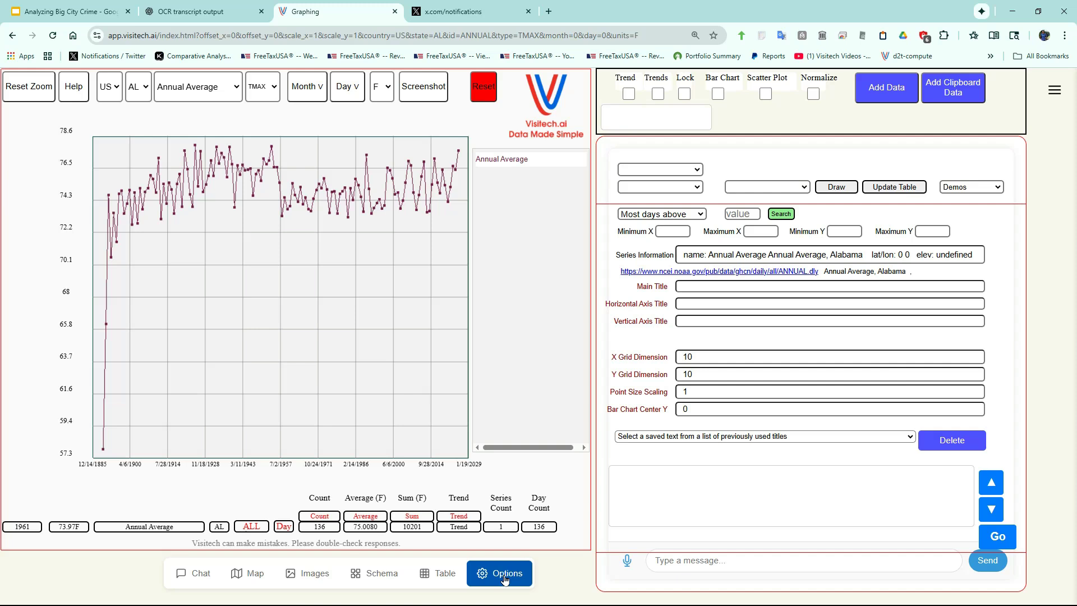
pyautogui.click(967, 188)
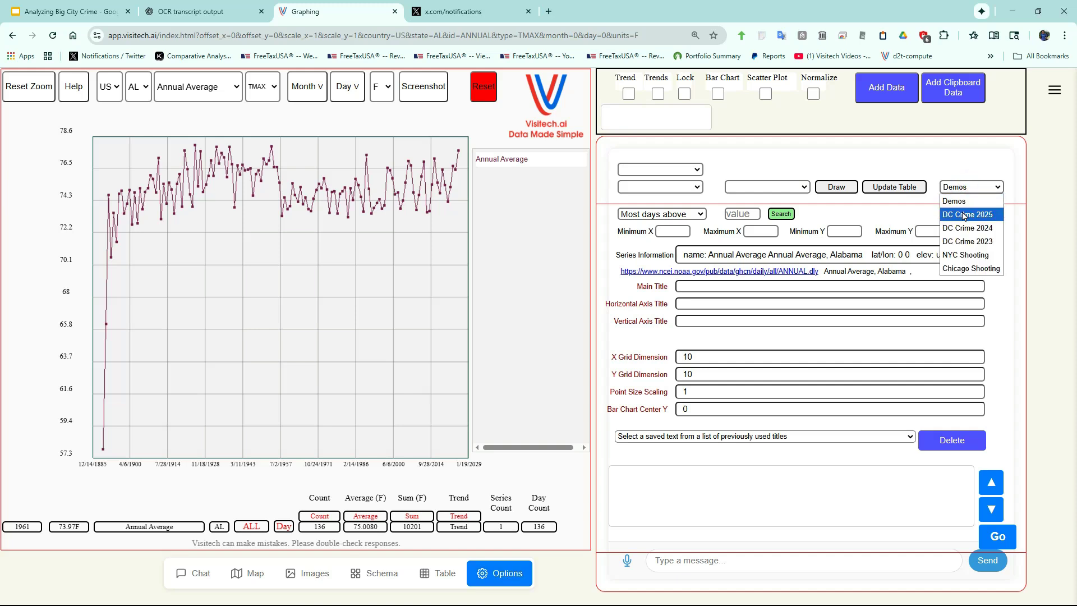
pyautogui.click(962, 212)
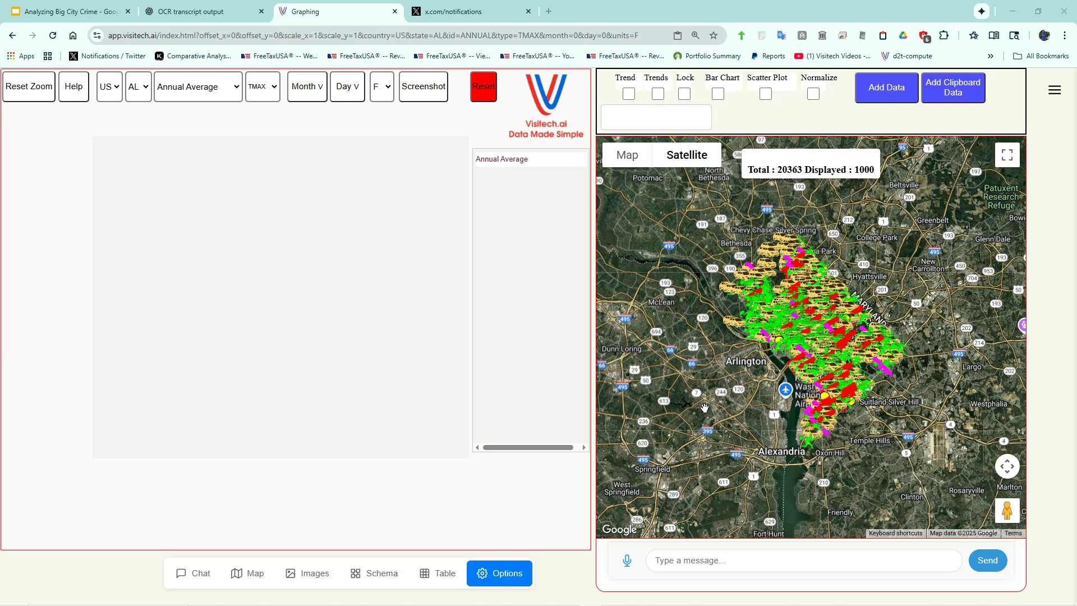
# Step: Chart daily violent-crime counts by date, then load the 'violent crimes on October 25' question
pyautogui.click(741, 561)
pyautogui.write('group by date and count the number of violent crimes')
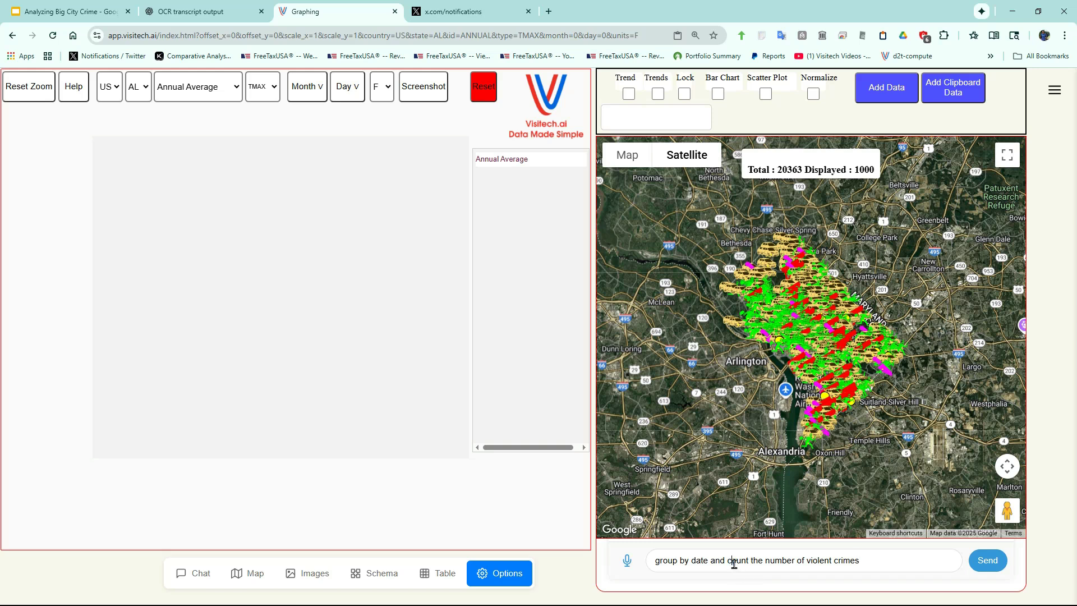
pyautogui.tripleClick(734, 561)
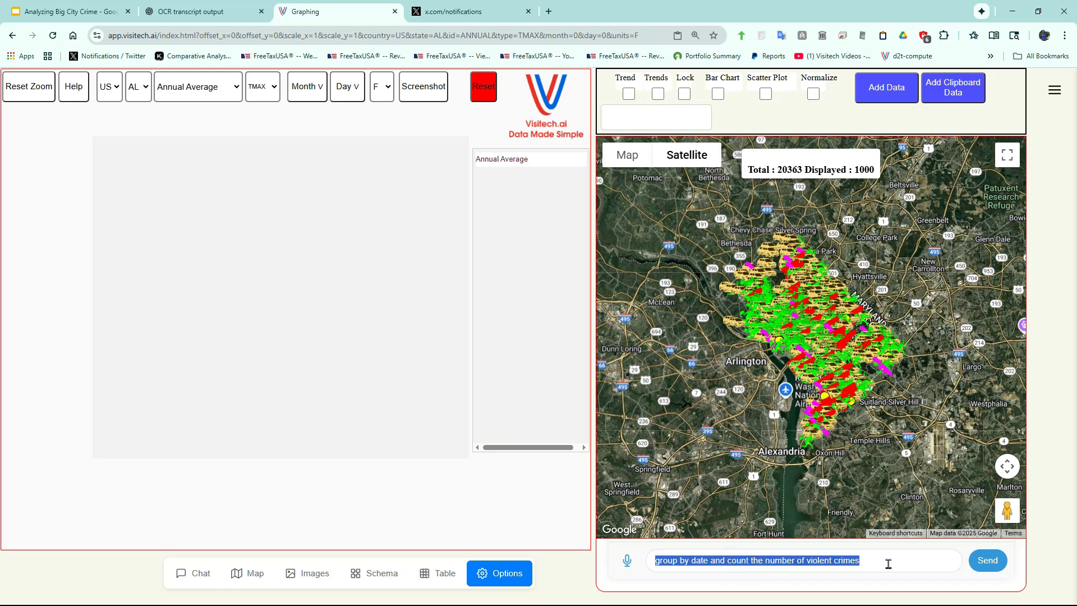
pyautogui.click(987, 561)
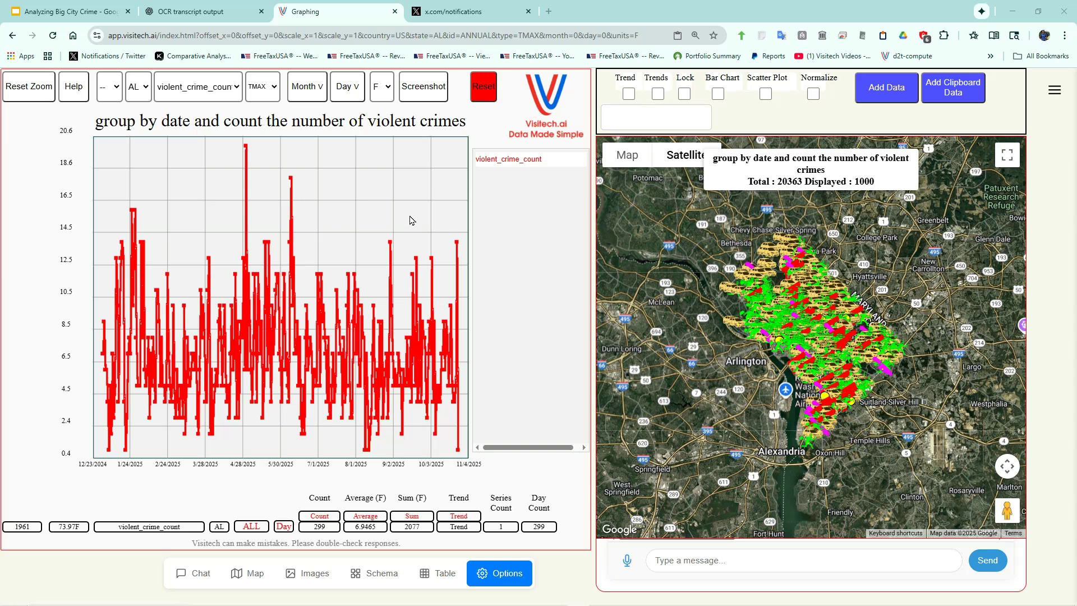
pyautogui.moveTo(458, 246)
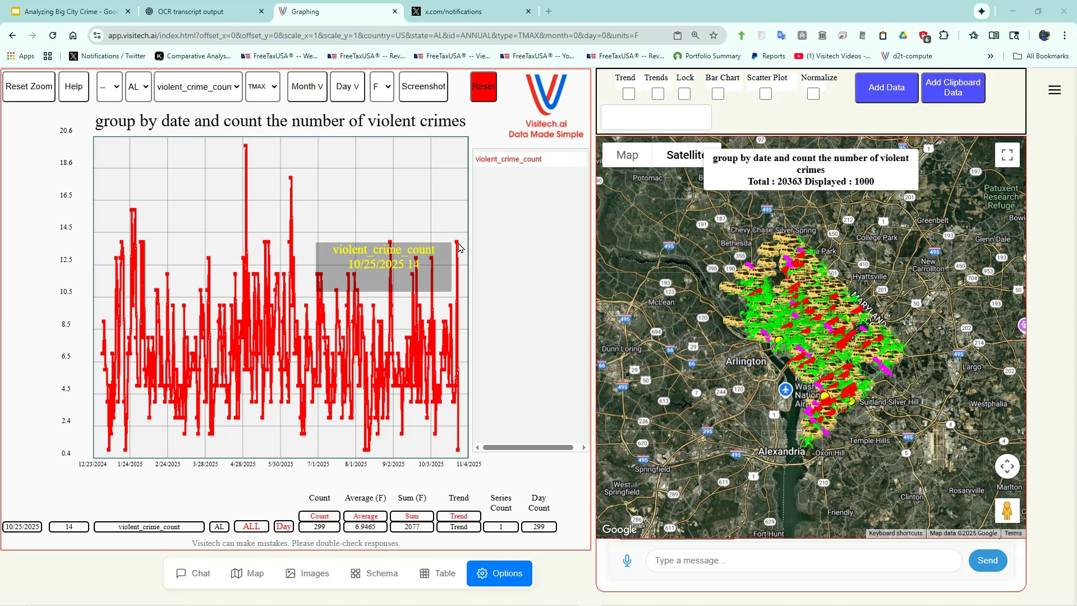
pyautogui.click(459, 248)
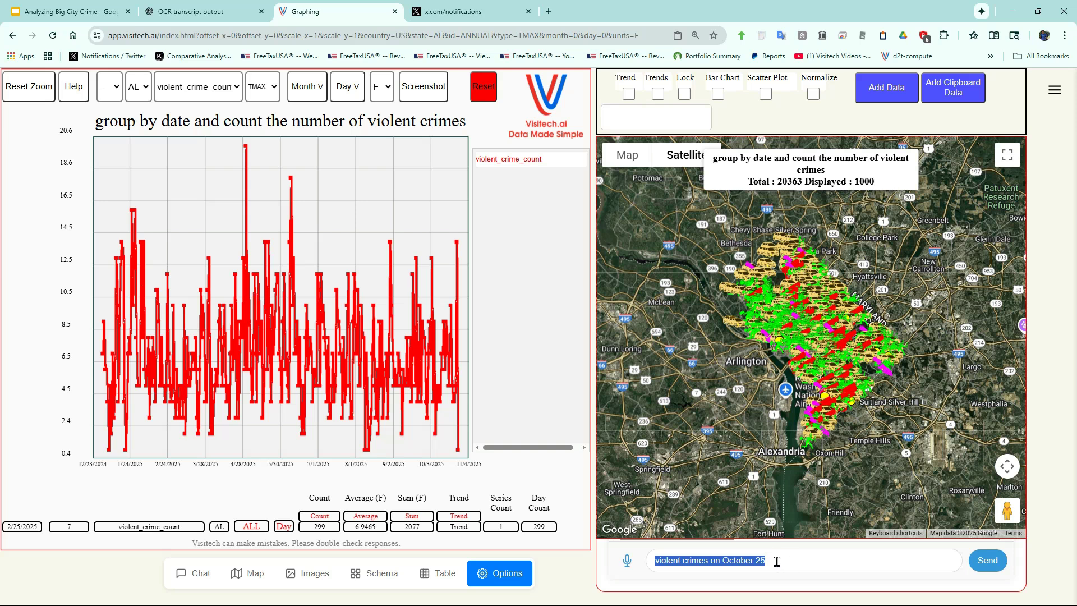
# Step: Map the 14 October 25 violent crimes and zoom into Columbia Heights near 16th Street
pyautogui.click(987, 561)
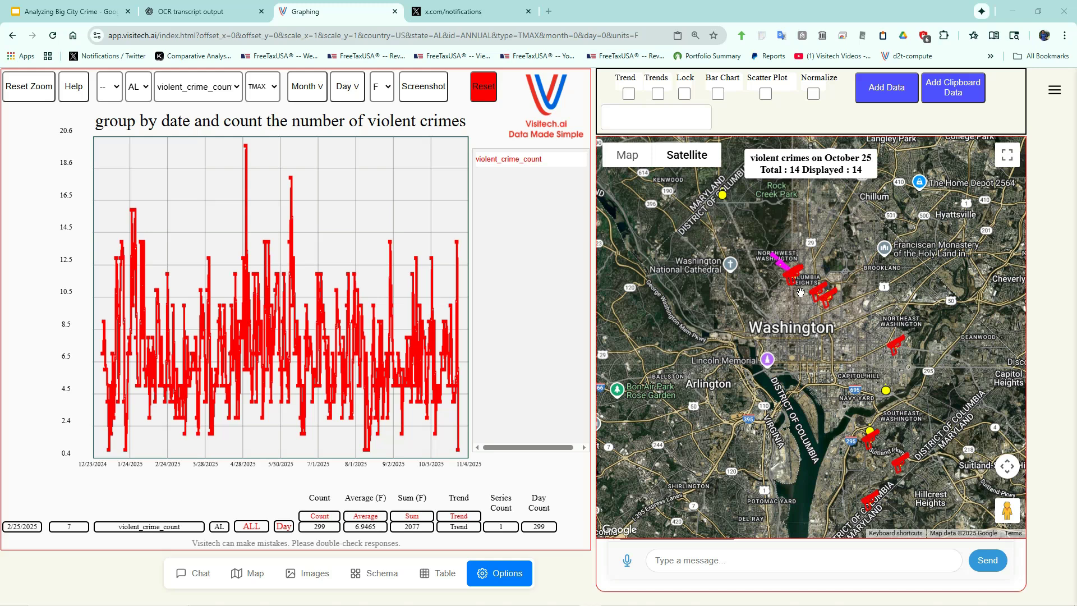
pyautogui.scroll(3, 796, 298)
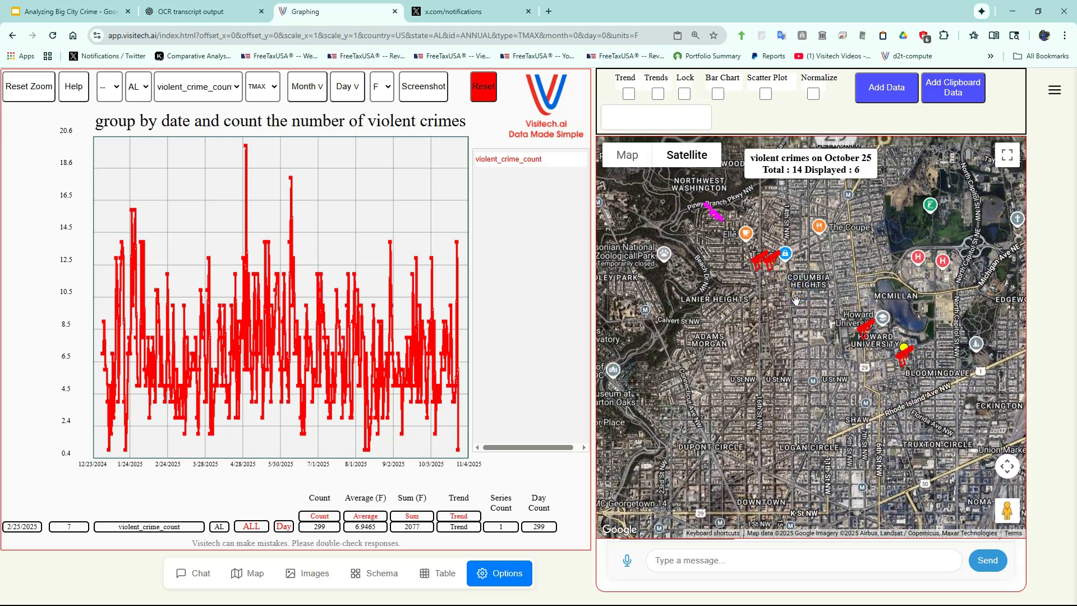
pyautogui.scroll(3, 791, 309)
pyautogui.moveTo(779, 343); pyautogui.dragTo(816, 408)
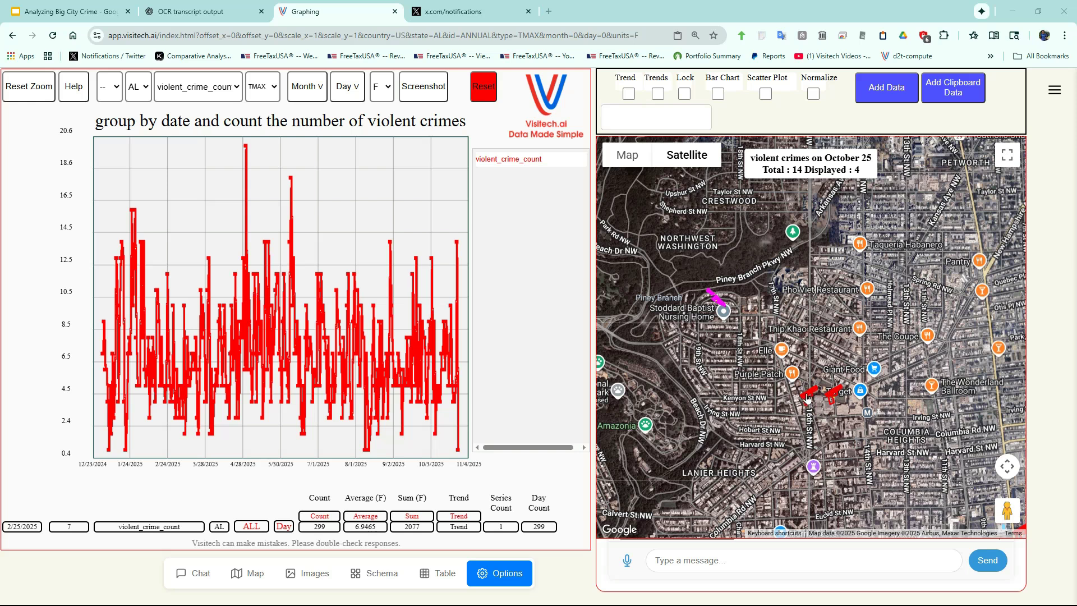
# Step: View the October 25 gun assault site in street view, then load the weekly violent-crime request
pyautogui.click(808, 400)
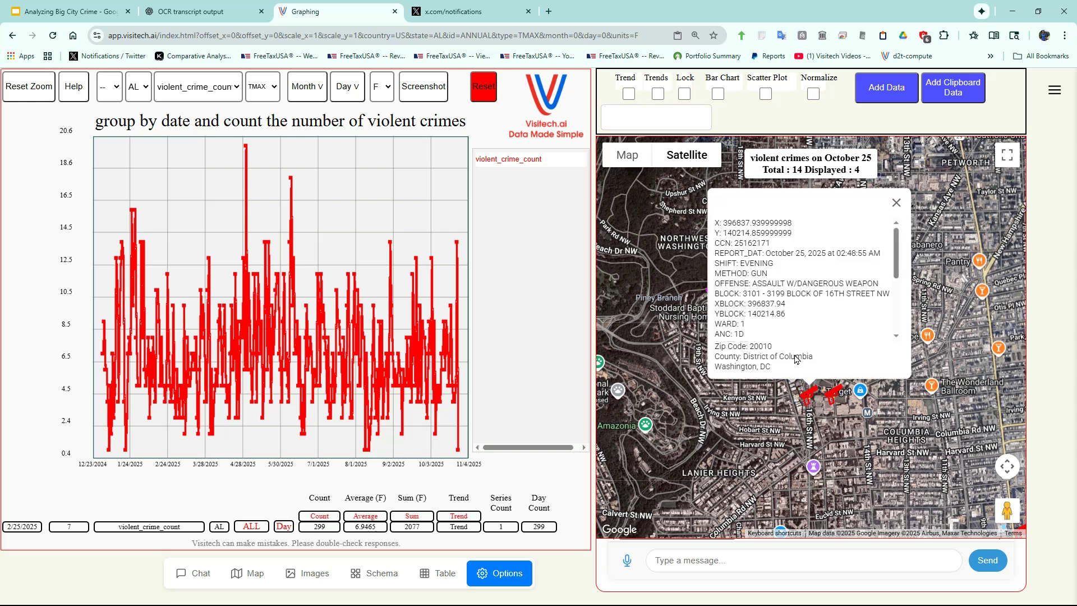
pyautogui.scroll(-3, 797, 298)
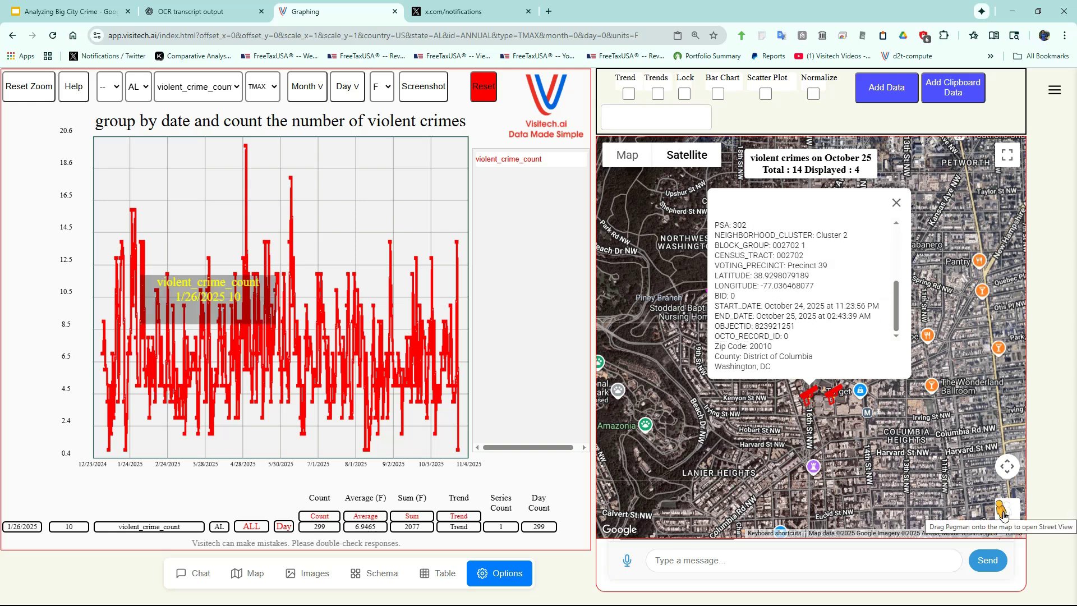
pyautogui.moveTo(1003, 514); pyautogui.dragTo(818, 397)
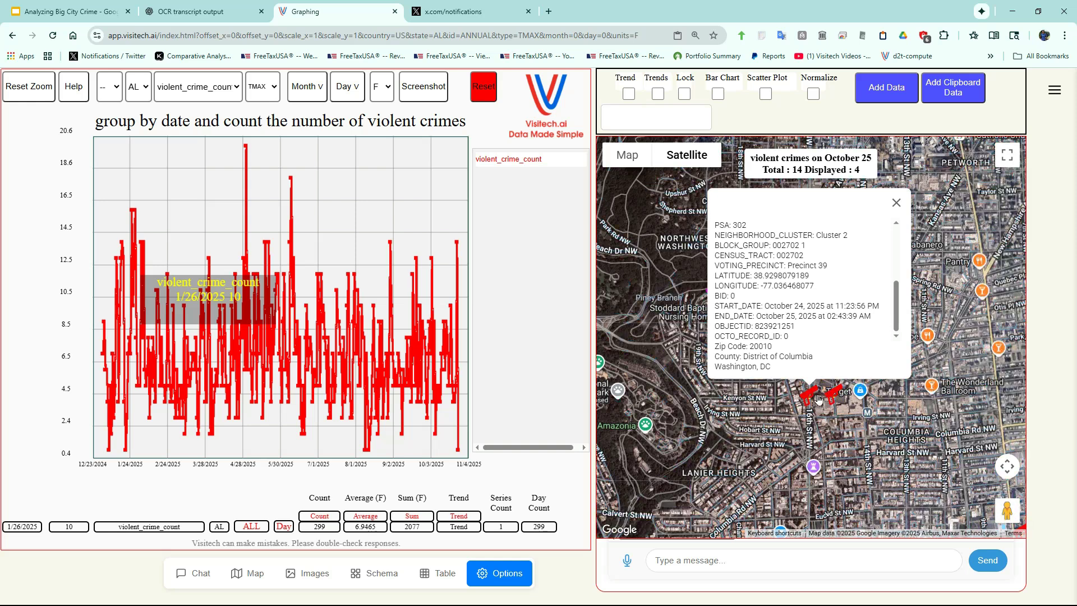
pyautogui.click(710, 334)
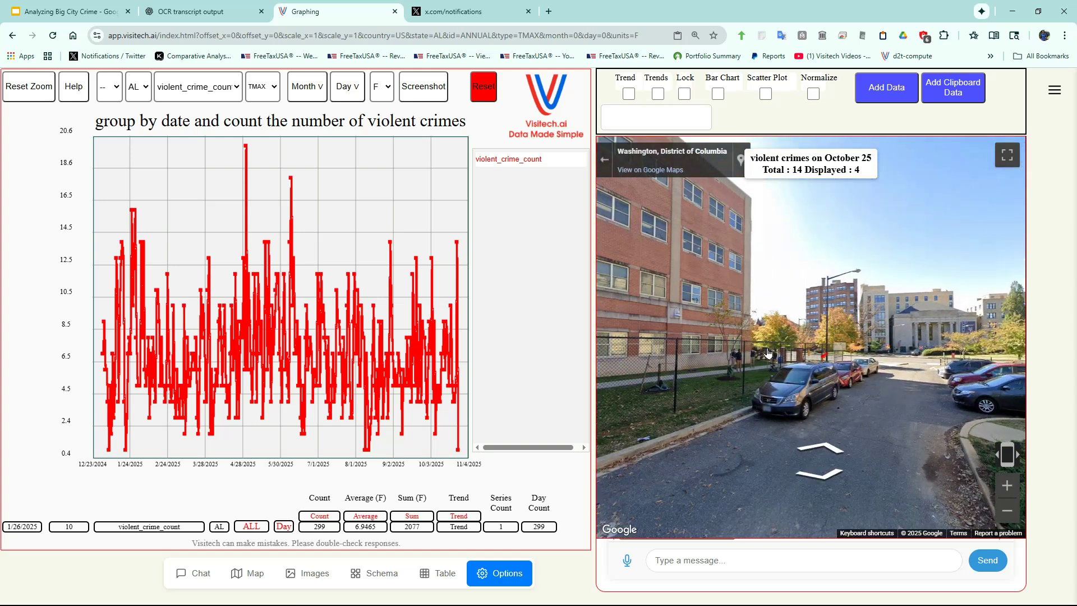
pyautogui.moveTo(870, 332); pyautogui.dragTo(980, 351)
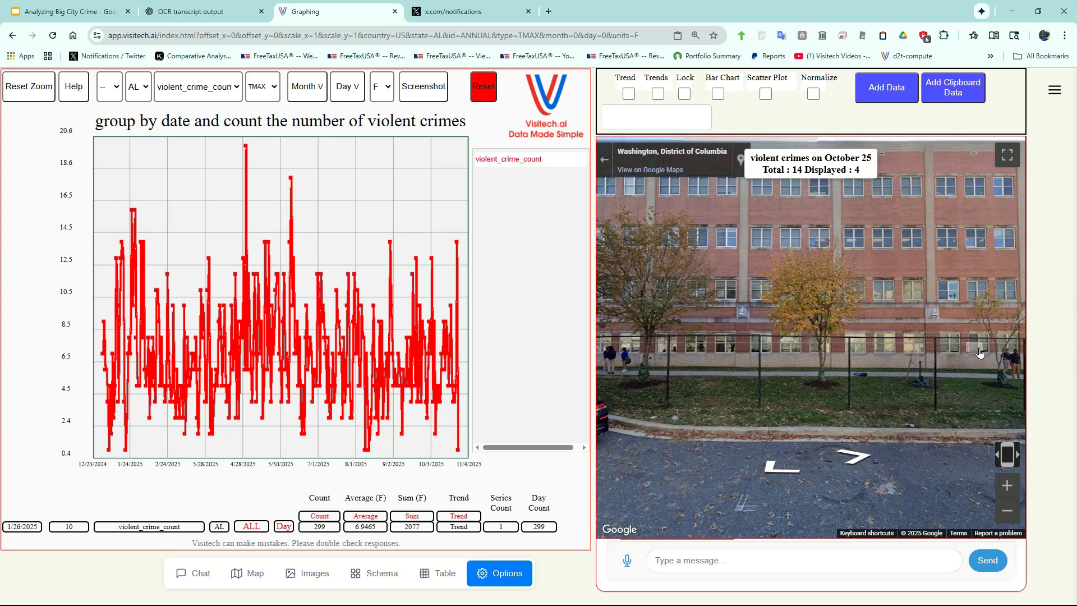
pyautogui.click(877, 558)
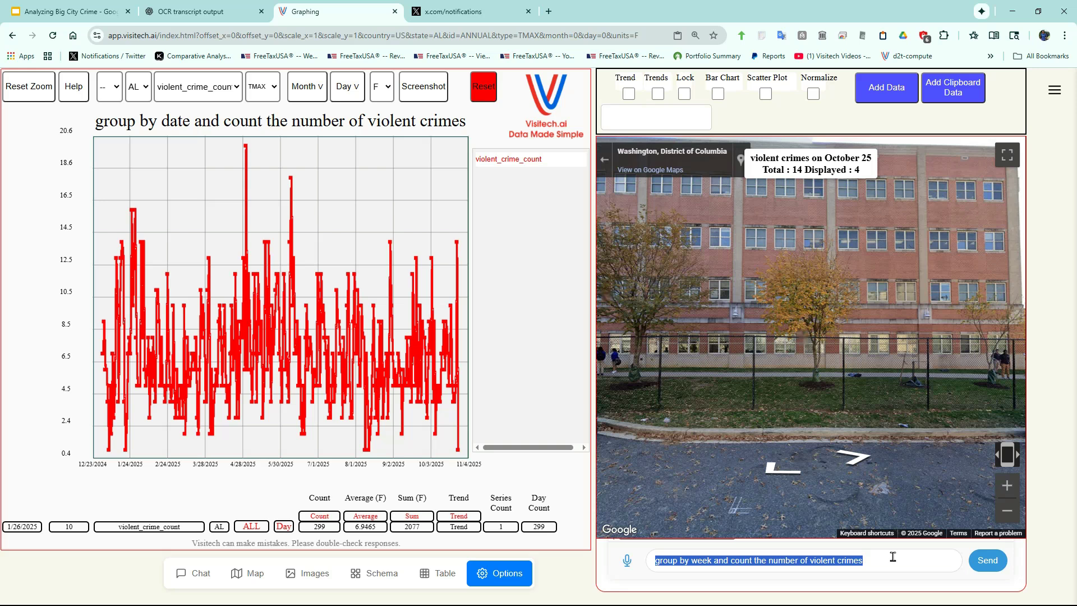
# Step: Send the weekly request and delete the daily violent_crime_count series, leaving 43 weekly counts
pyautogui.click(993, 565)
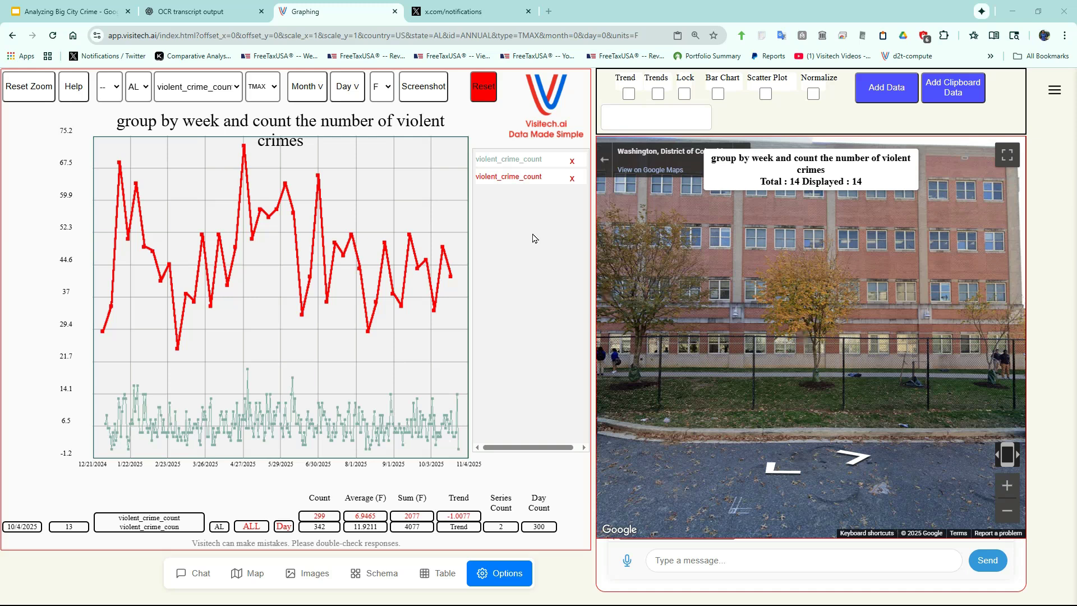
pyautogui.click(564, 159)
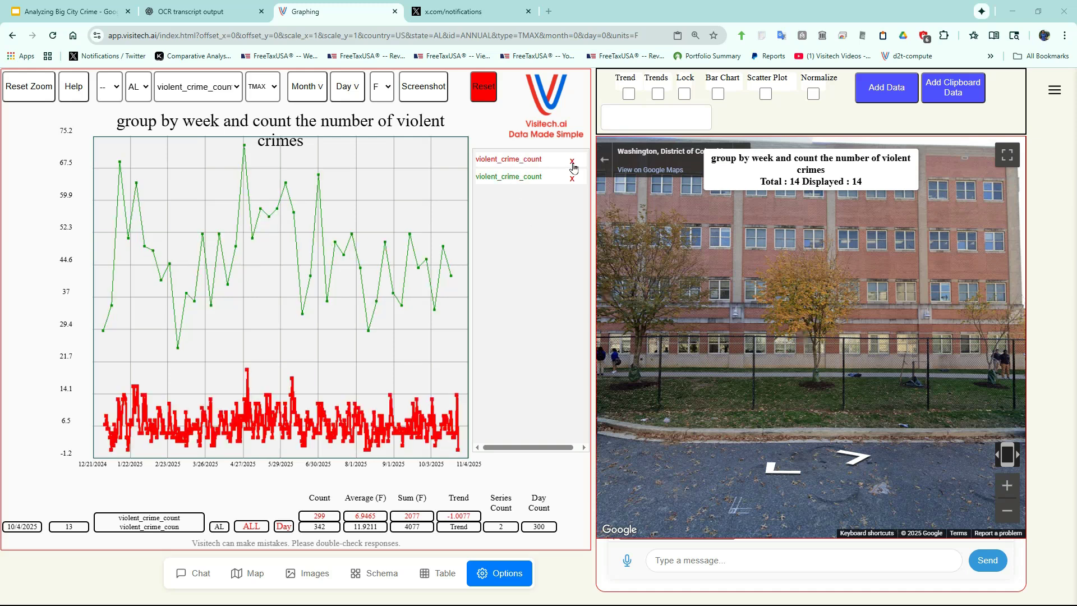
pyautogui.click(572, 162)
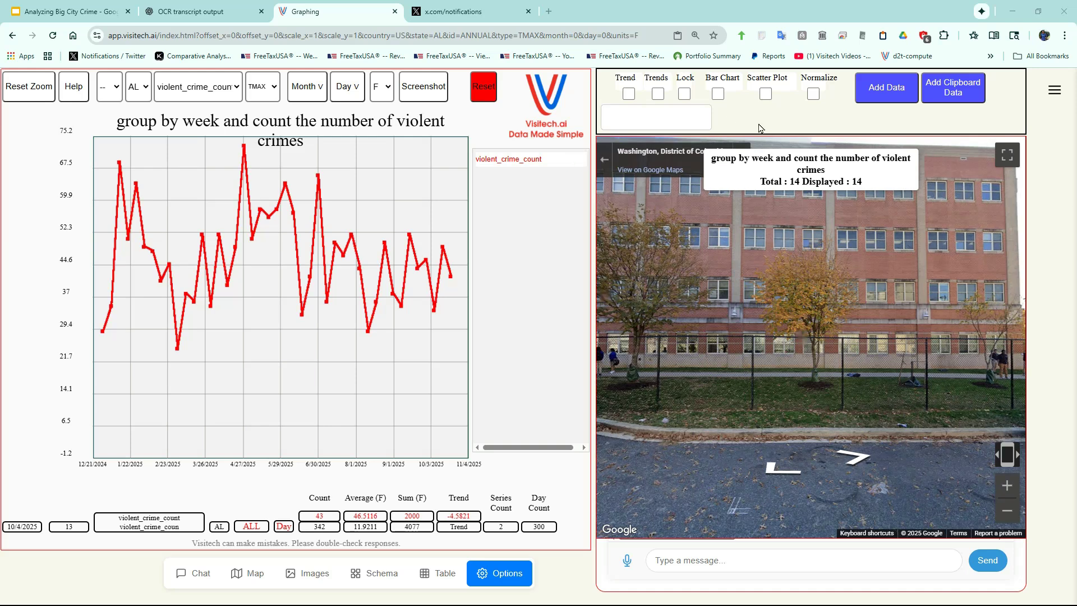
# Step: Switch the weekly violent-crime chart to bar display
pyautogui.click(719, 95)
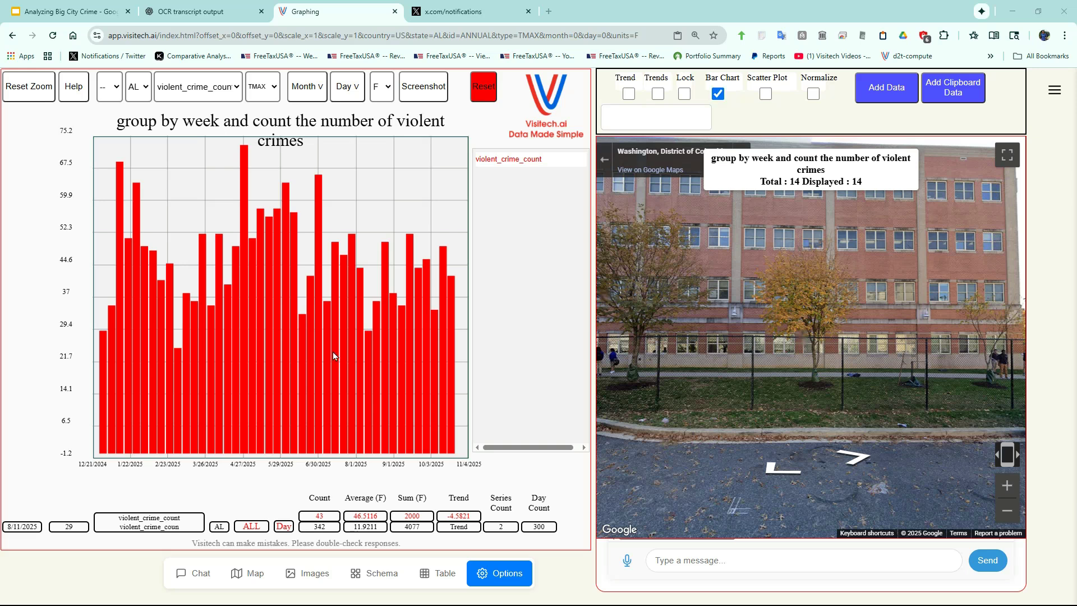
pyautogui.moveTo(369, 338)
# Step: Map the 386 violent crimes since August 11 2025, then enter the weekly gun-crime request
pyautogui.click(450, 281)
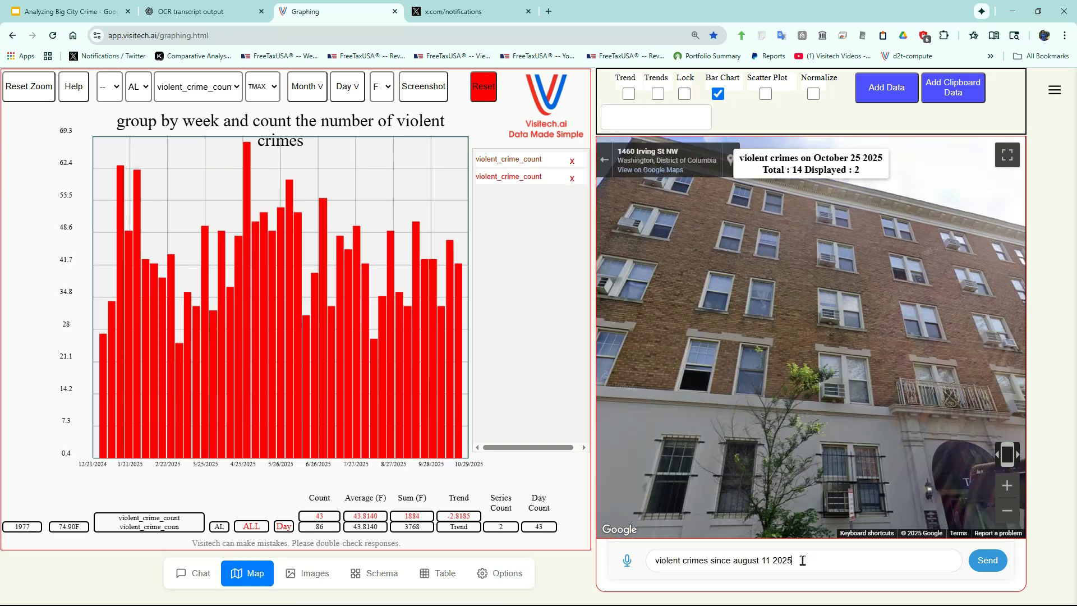
pyautogui.tripleClick(802, 560)
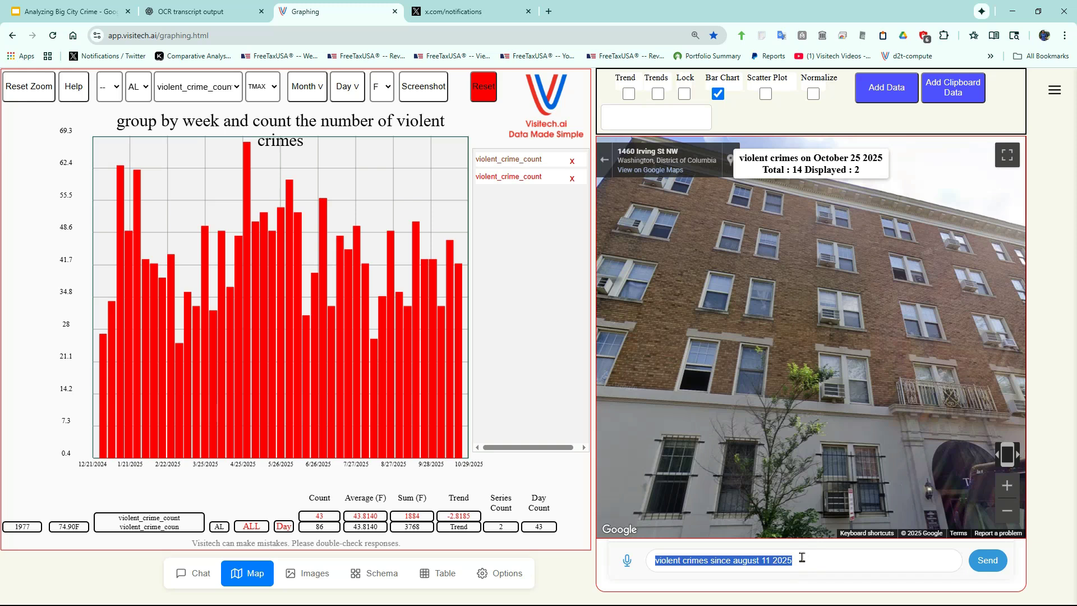
pyautogui.click(988, 560)
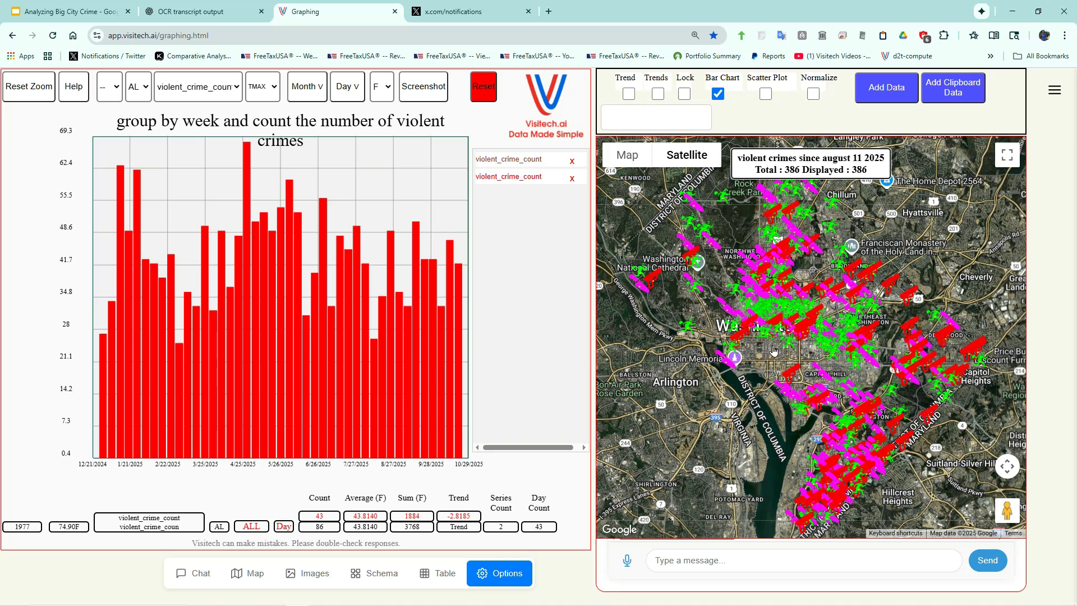
pyautogui.click(882, 562)
pyautogui.write('group by week and count the number of gun crimes')
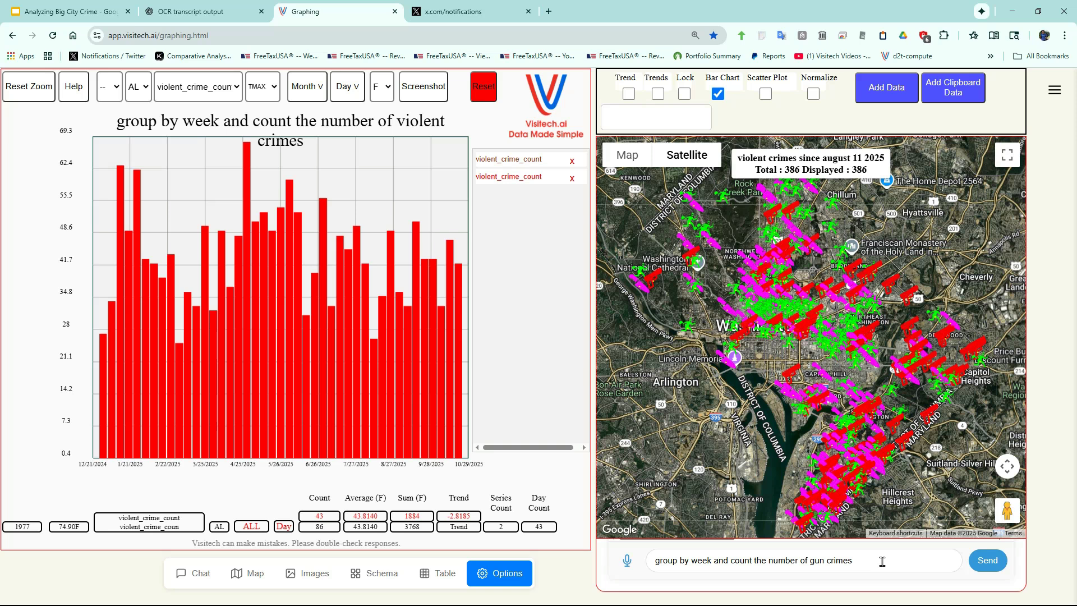
# Step: Chart weekly gun-crime counts alone, removing both violent_crime_count series and resetting the zoom
pyautogui.hotkey('ctrl', 'Left')
pyautogui.click(983, 568)
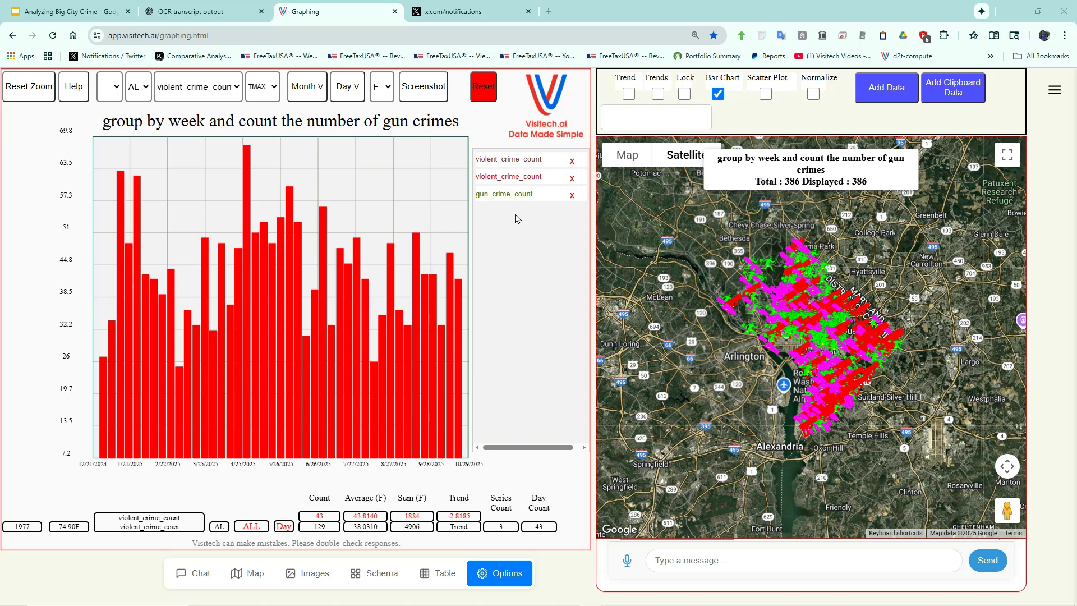
pyautogui.click(572, 178)
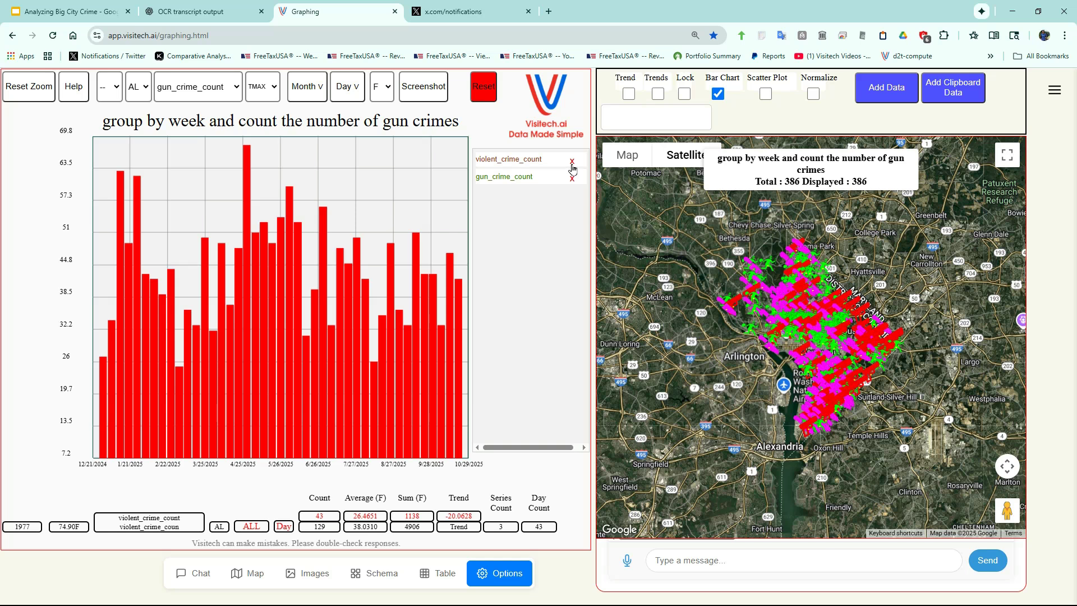
pyautogui.click(571, 162)
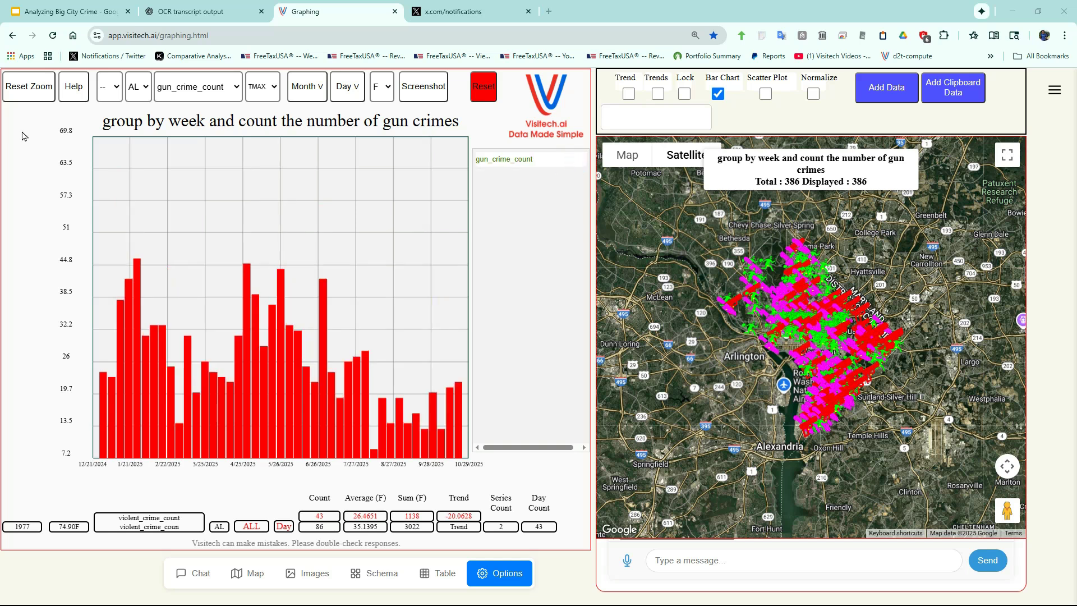
pyautogui.click(32, 94)
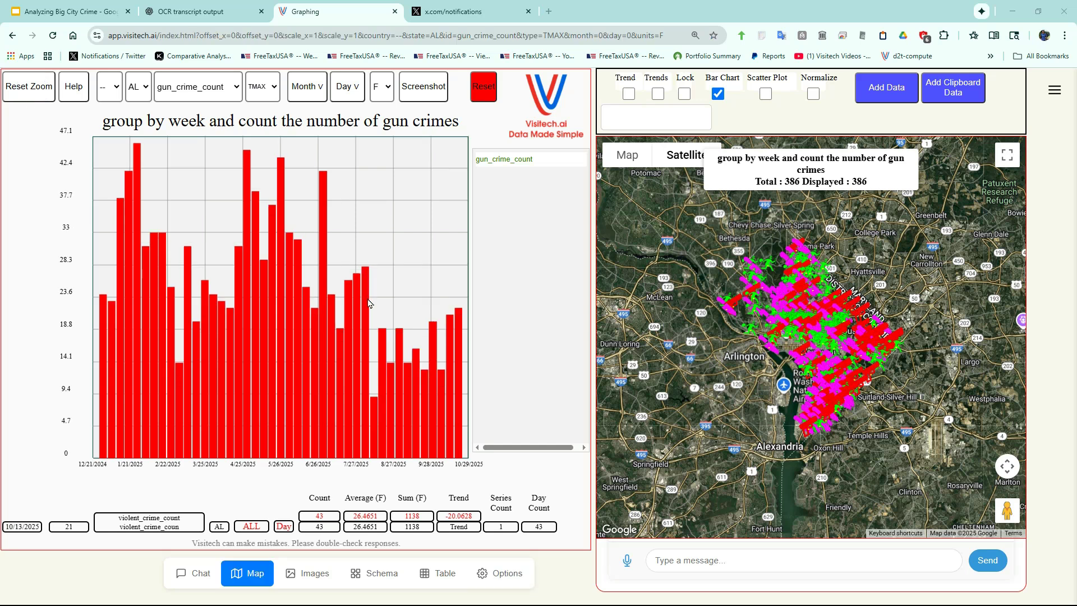
pyautogui.click(375, 407)
# Step: Chart weekly knife-crime counts alone, removing gun_crime_count and rescaling to a 17.4 maximum
pyautogui.click(873, 559)
pyautogui.write('group by week and count the number of knife crimes')
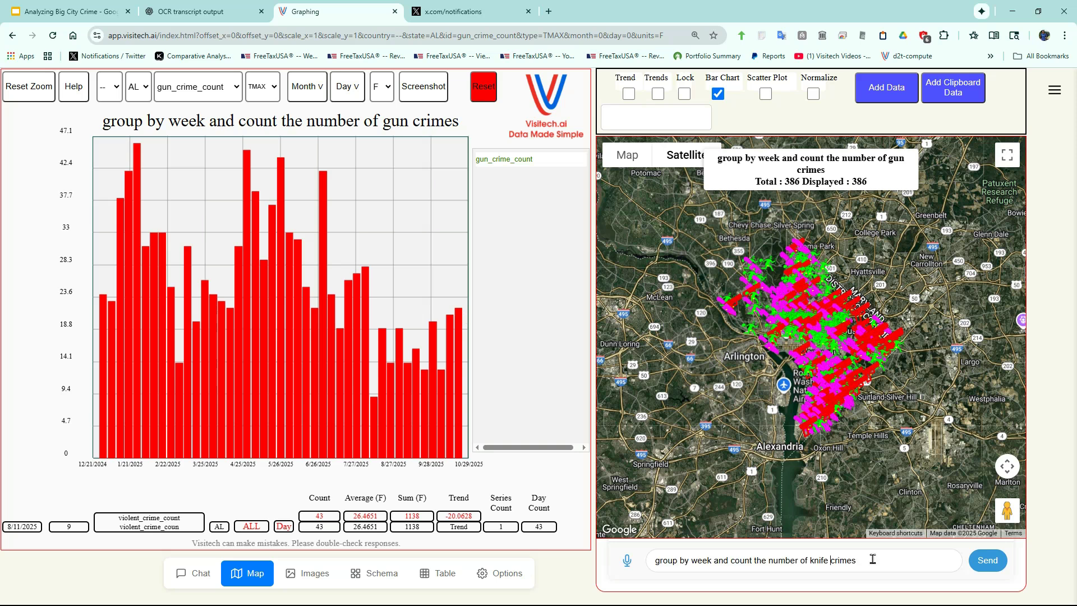
pyautogui.tripleClick(873, 559)
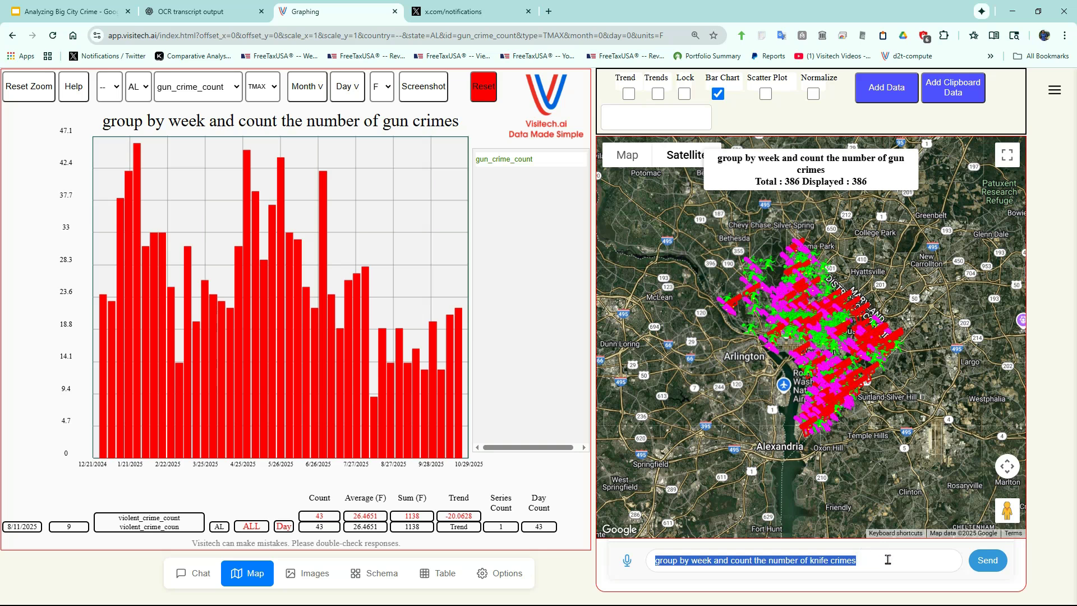
pyautogui.click(988, 561)
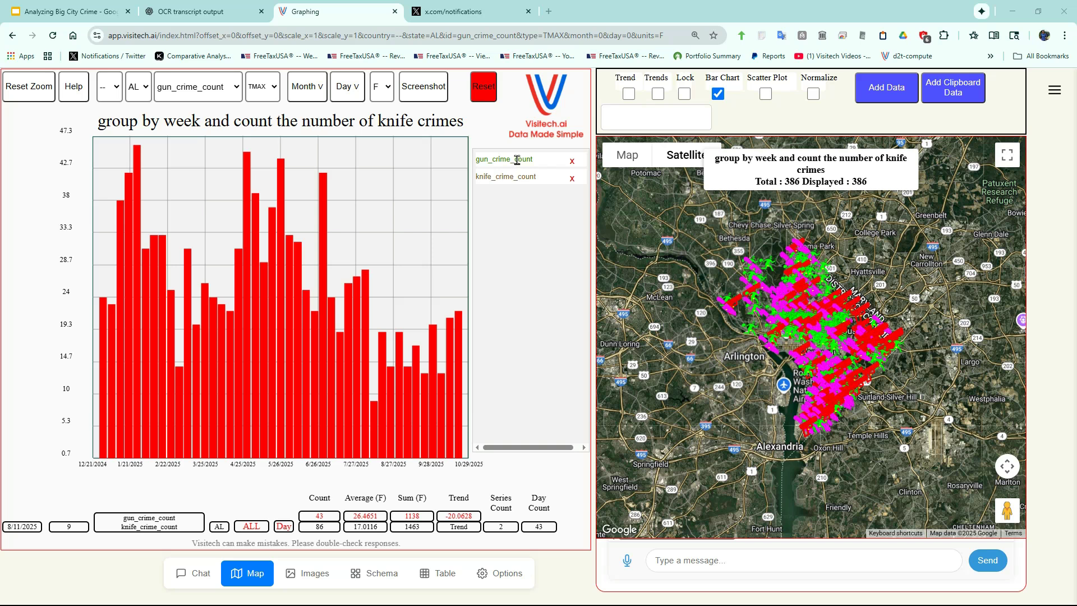
pyautogui.click(573, 162)
pyautogui.click(49, 91)
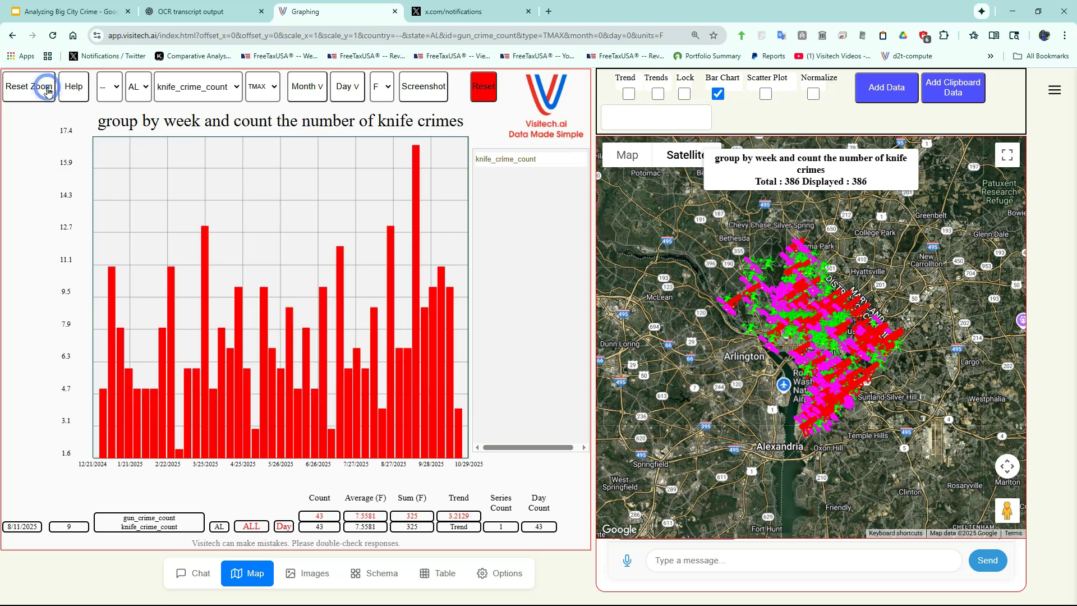